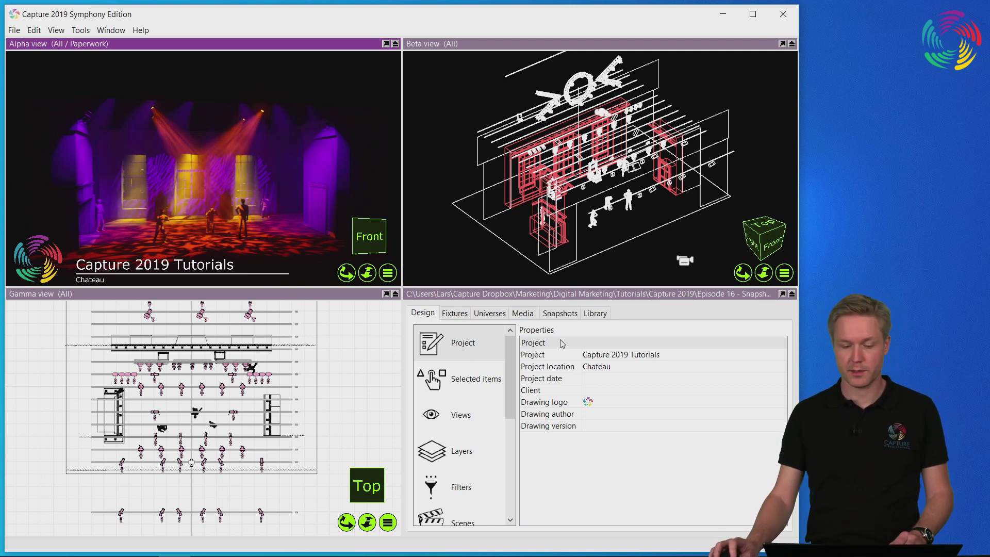
In the Snapshots list, play Antialiasing, Breakups and Colours in turn, then stop playback
{"action": "left_click", "coordinate": [566, 319]}
{"action": "mouse_move", "coordinate": [599, 389]}
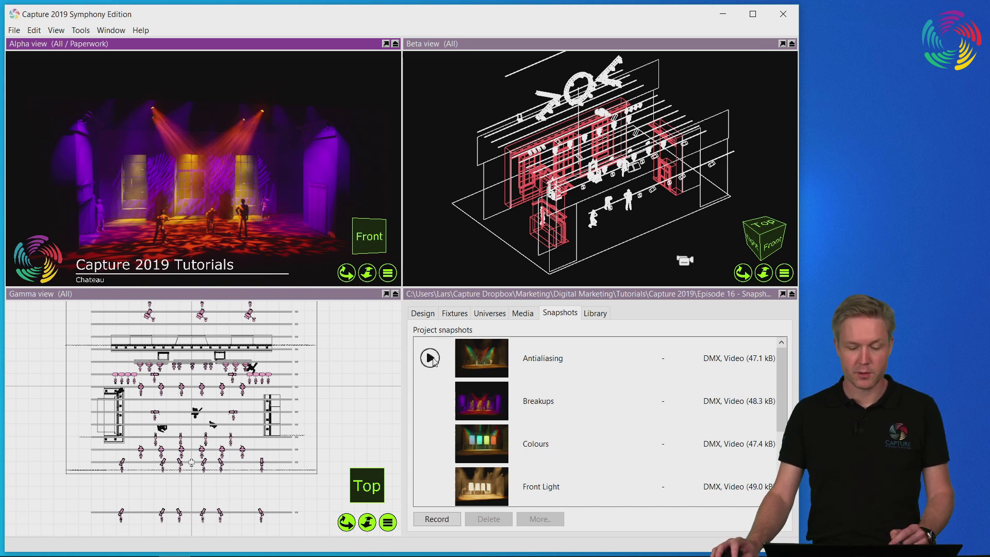
{"action": "left_click", "coordinate": [431, 358]}
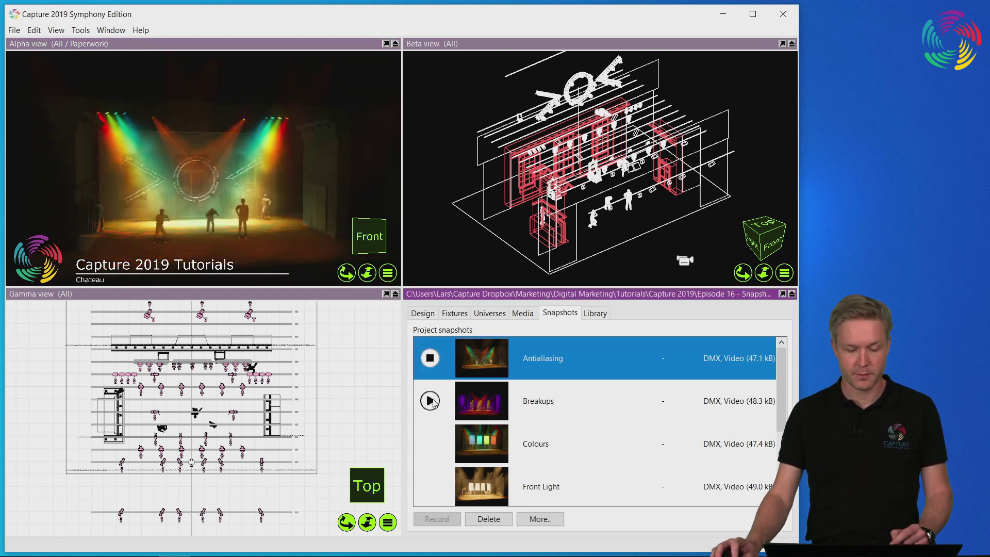
{"action": "left_click", "coordinate": [431, 402]}
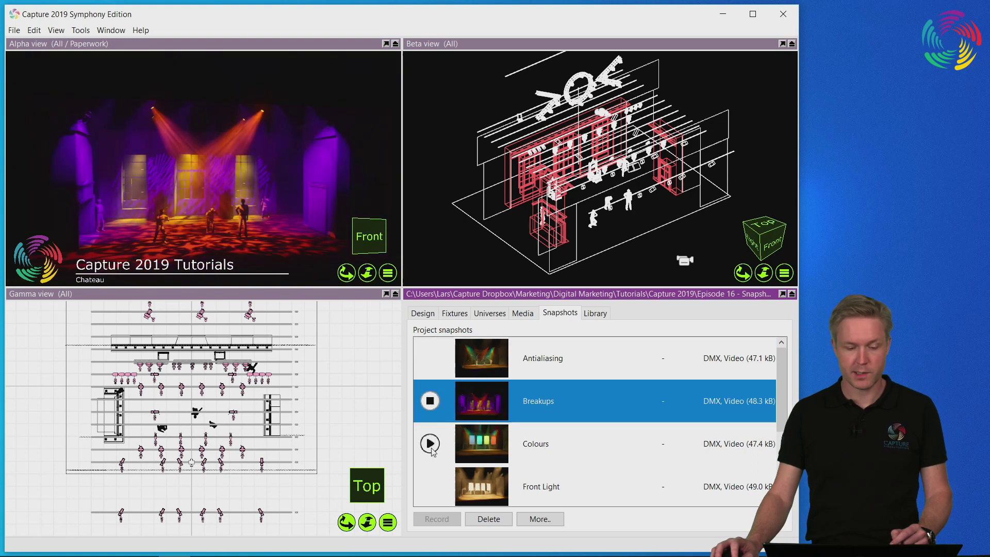
{"action": "left_click", "coordinate": [432, 446]}
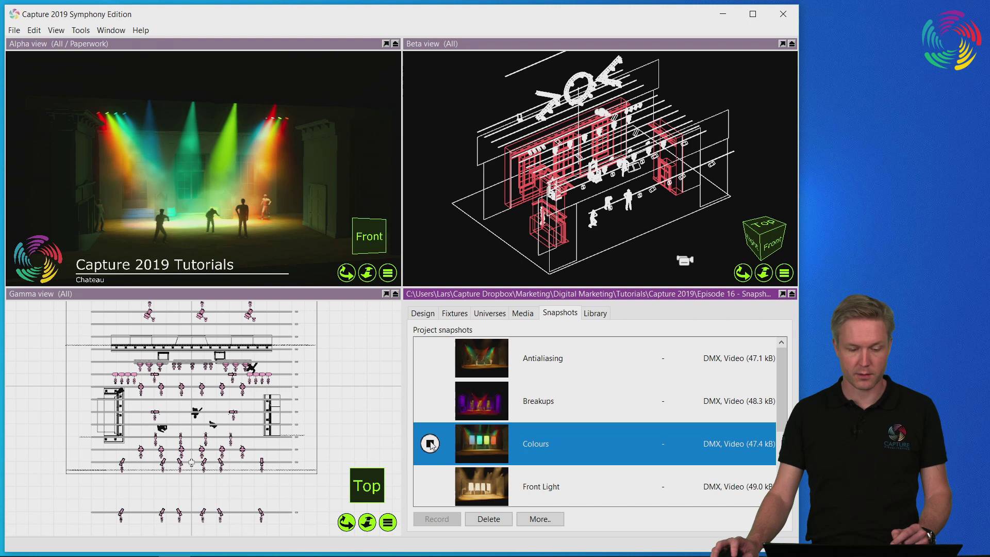
{"action": "left_click", "coordinate": [430, 443]}
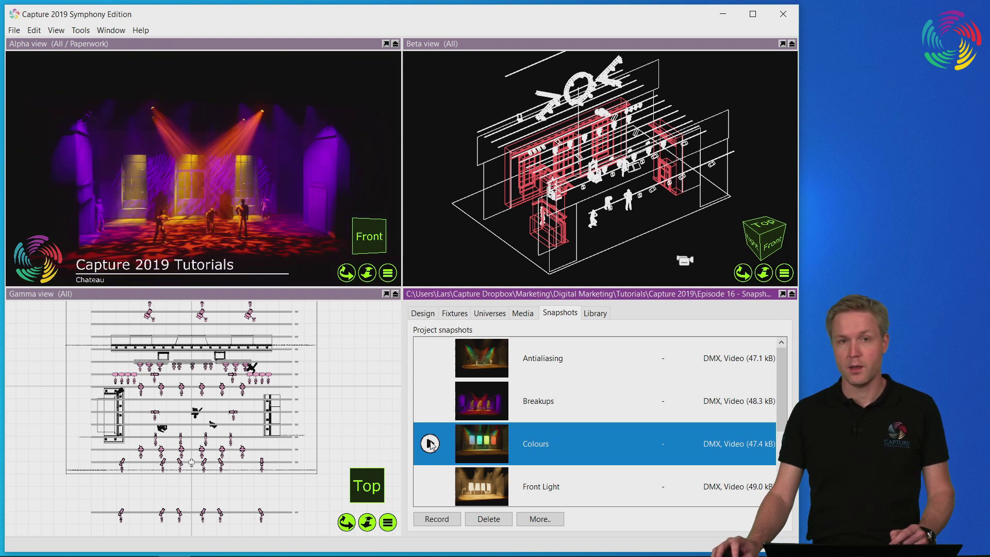
{"action": "left_click", "coordinate": [451, 521]}
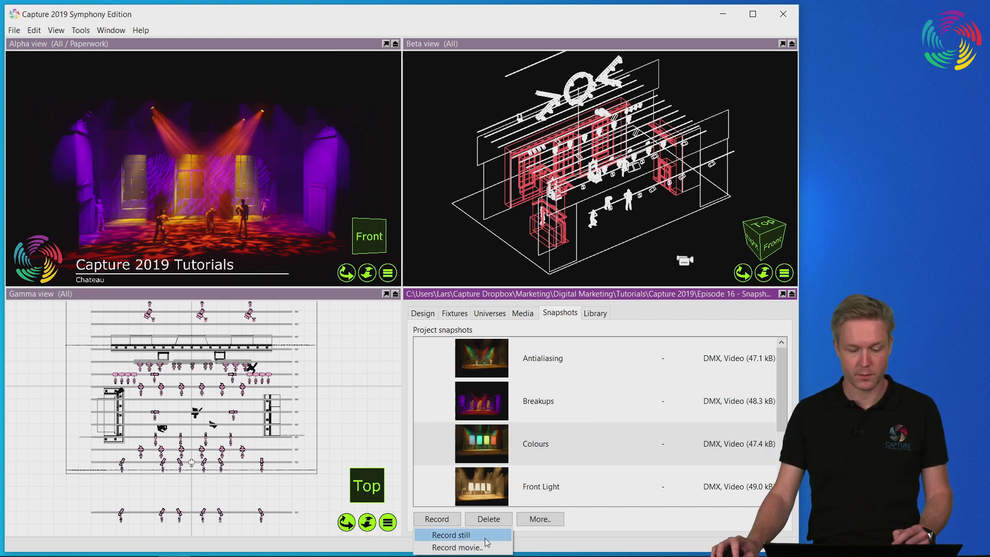
{"action": "left_click", "coordinate": [508, 471]}
{"action": "left_click", "coordinate": [542, 444]}
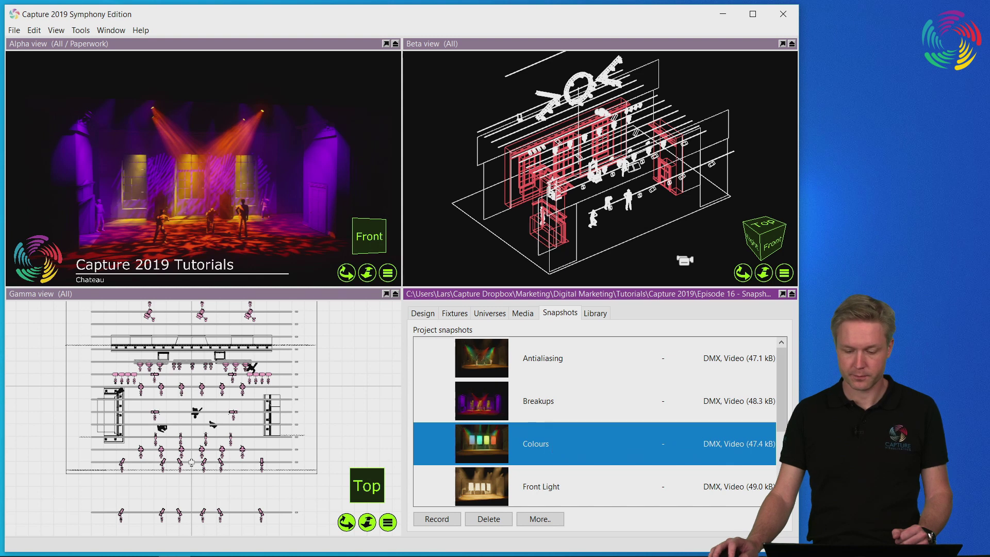
Play the 41-second Rock Stuff snapshot through, then stop it to restore the purple stage
{"action": "scroll", "coordinate": [552, 444], "scroll_direction": "down", "scroll_amount": 2}
{"action": "scroll", "coordinate": [686, 444], "scroll_direction": "down", "scroll_amount": 1}
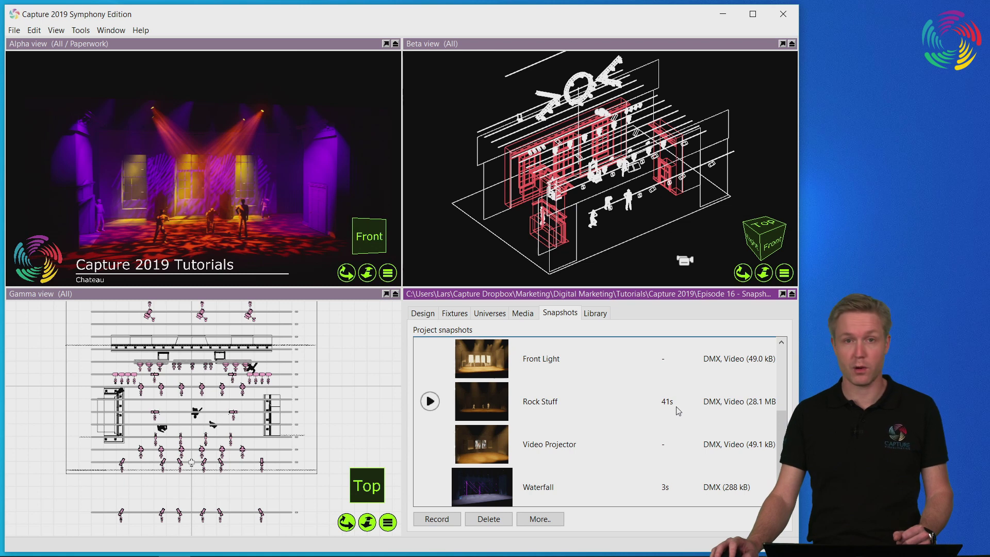
{"action": "left_click", "coordinate": [430, 402]}
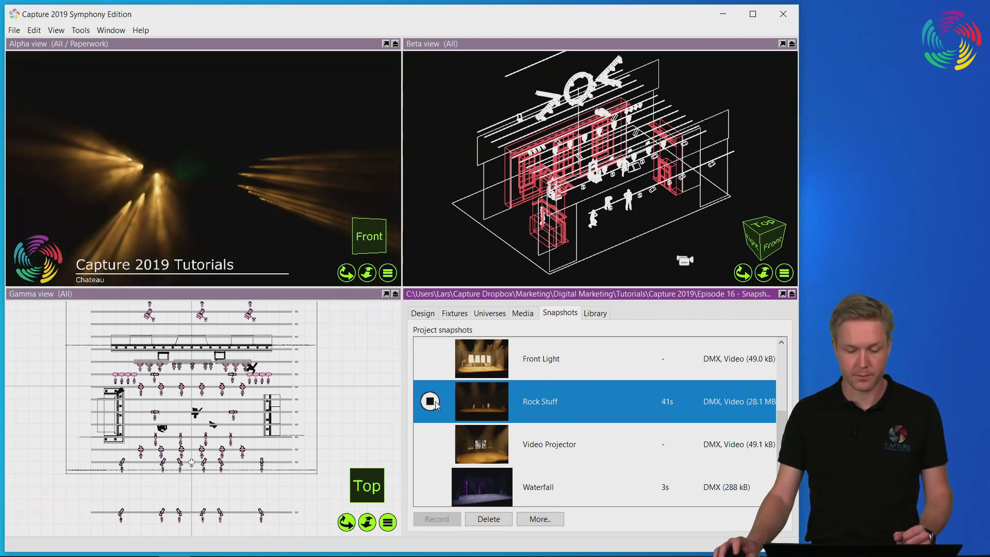
{"action": "left_click", "coordinate": [430, 401]}
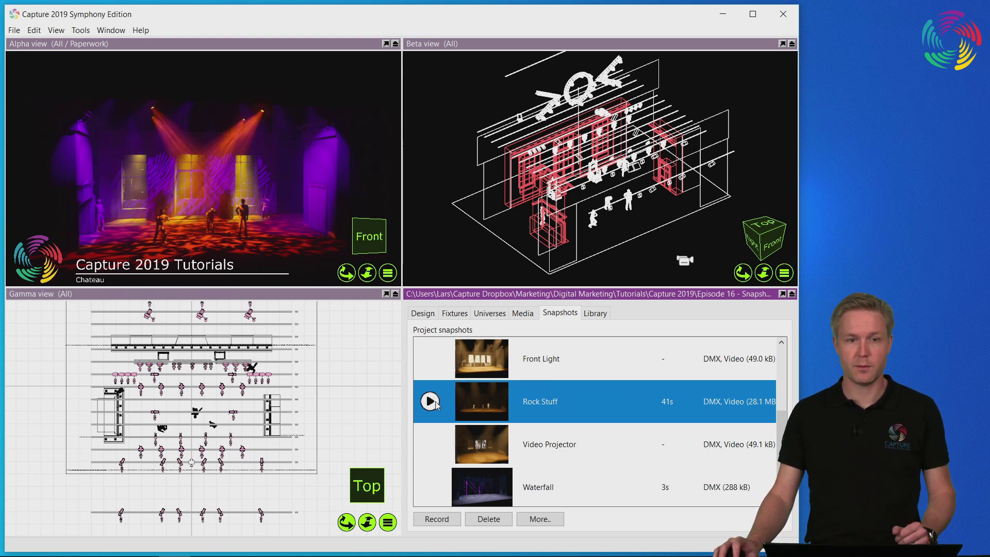
Recall the Front Light snapshot's DMX state using More.. > Recall DMX
{"action": "scroll", "coordinate": [551, 428], "scroll_direction": "up", "scroll_amount": 2}
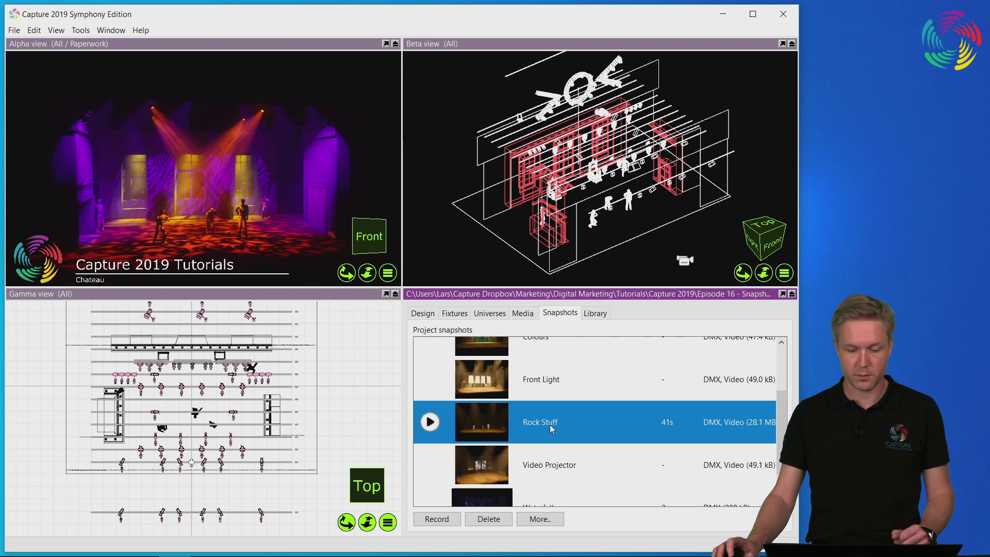
{"action": "left_click", "coordinate": [551, 379]}
{"action": "left_click", "coordinate": [559, 421]}
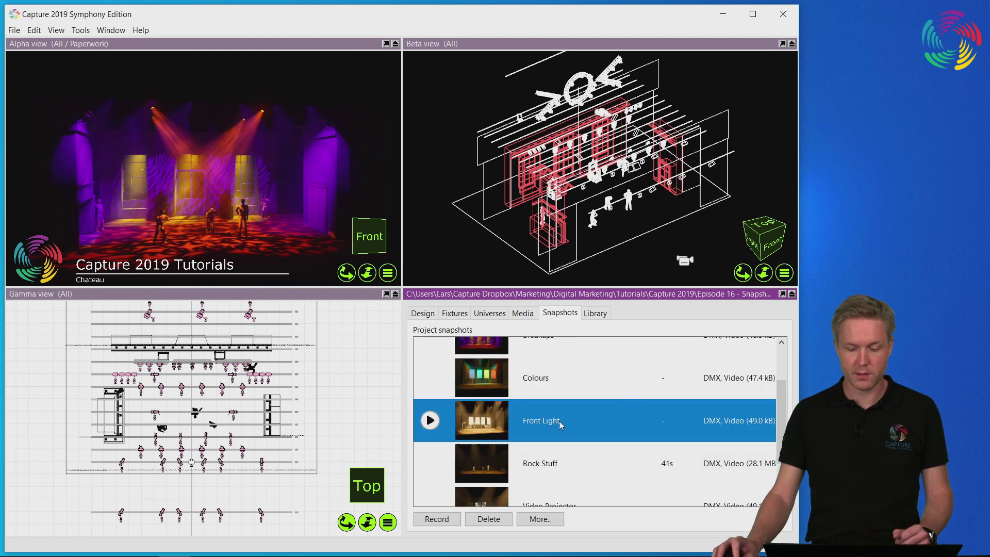
{"action": "left_click", "coordinate": [546, 519]}
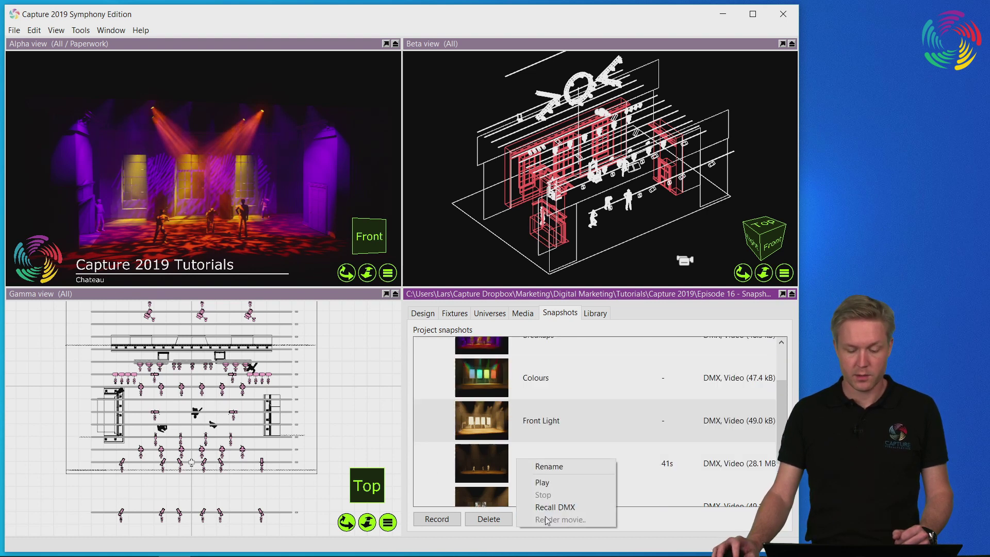
{"action": "left_click", "coordinate": [604, 507]}
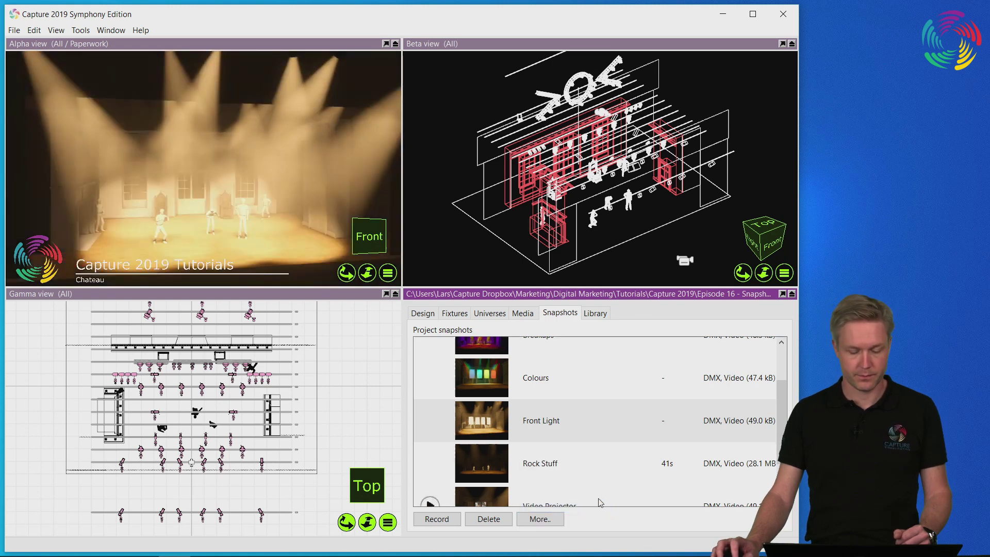
{"action": "mouse_move", "coordinate": [579, 451]}
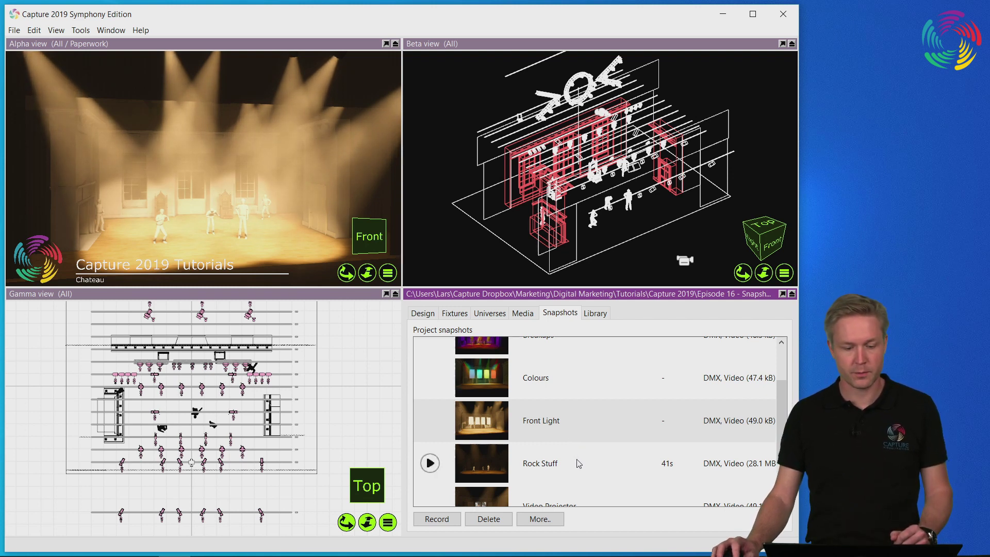
Save the Alpha view render to the Desktop as Image 1.png at 1920 x 1080
{"action": "left_click", "coordinate": [388, 274]}
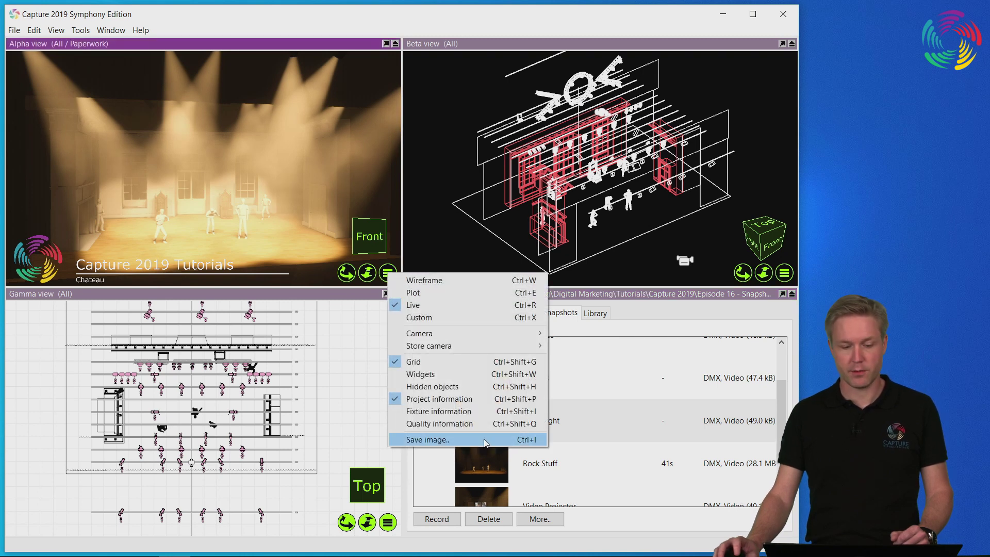
{"action": "left_click", "coordinate": [486, 441]}
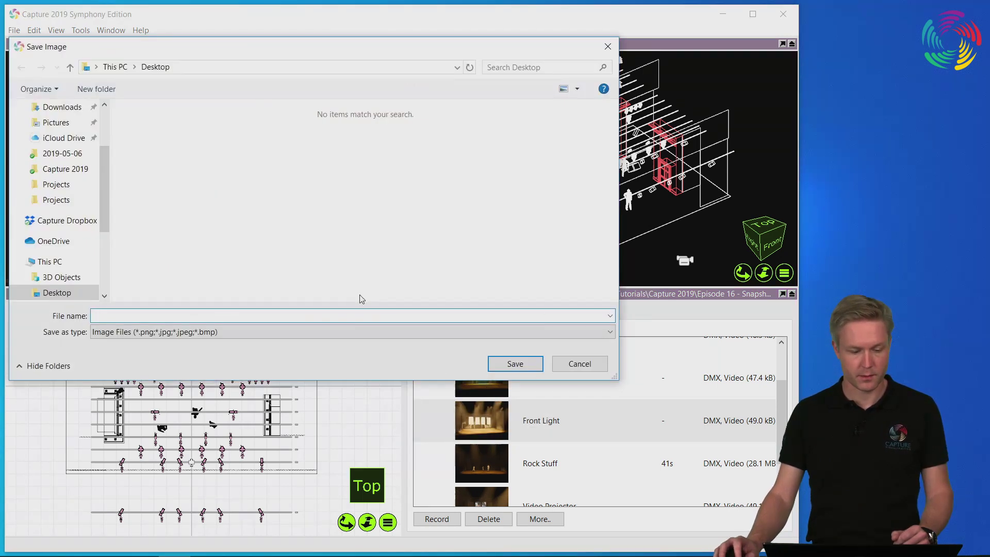
{"action": "type", "text": "Image 1"}
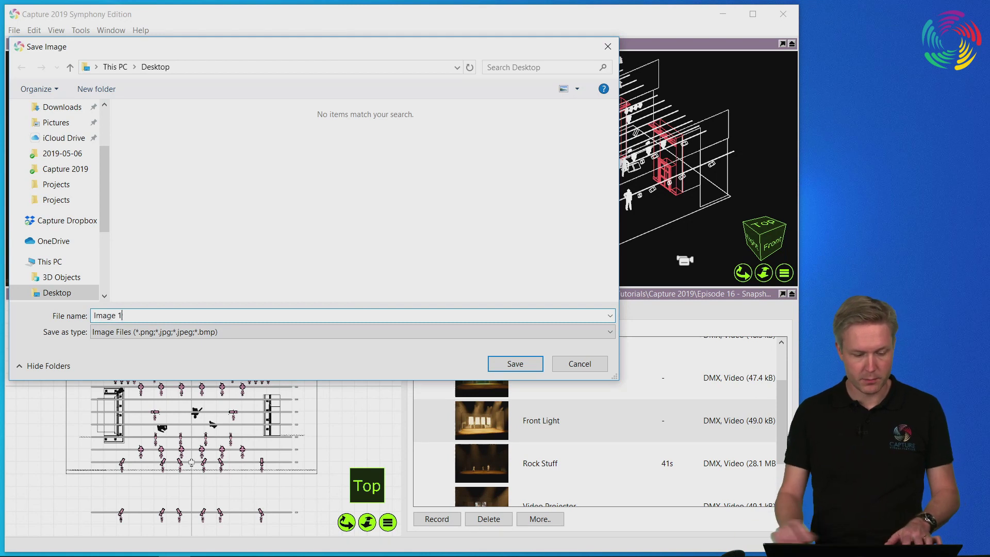
{"action": "left_click", "coordinate": [491, 362]}
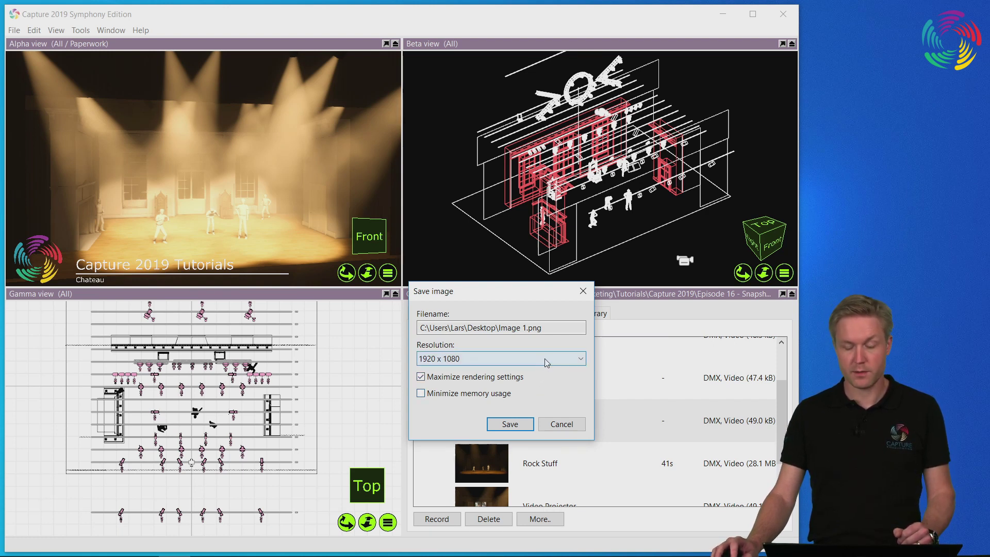
{"action": "left_click", "coordinate": [509, 424]}
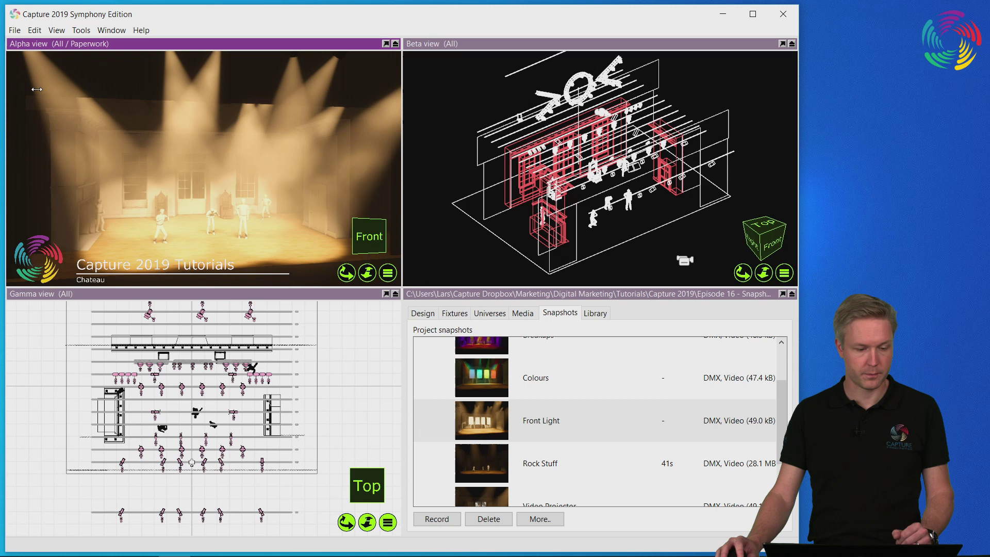
Narrow the Capture window to reveal Image 1.png, view it in Photos, then close Photos
{"action": "left_click_drag", "start_coordinate": [5, 84], "coordinate": [65, 91]}
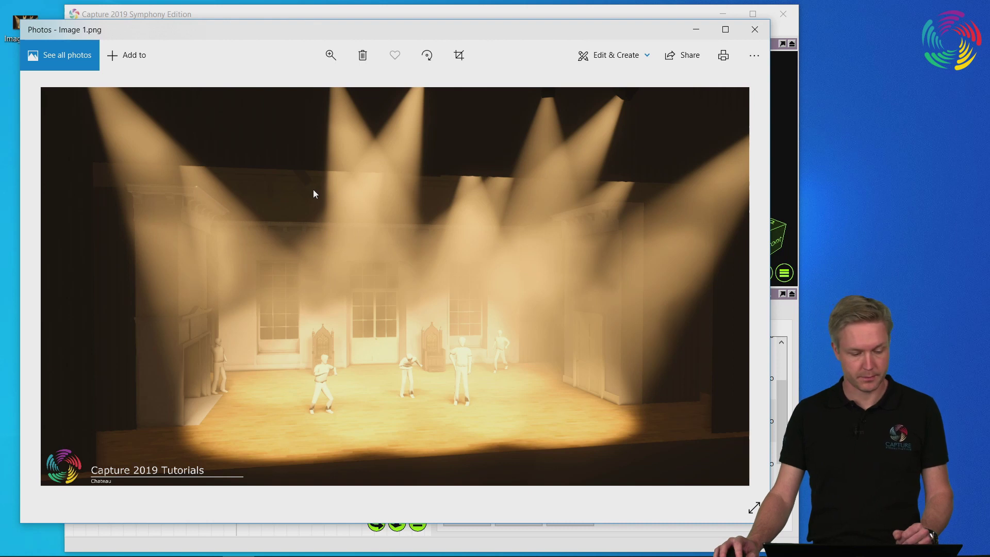
{"action": "left_click", "coordinate": [755, 29]}
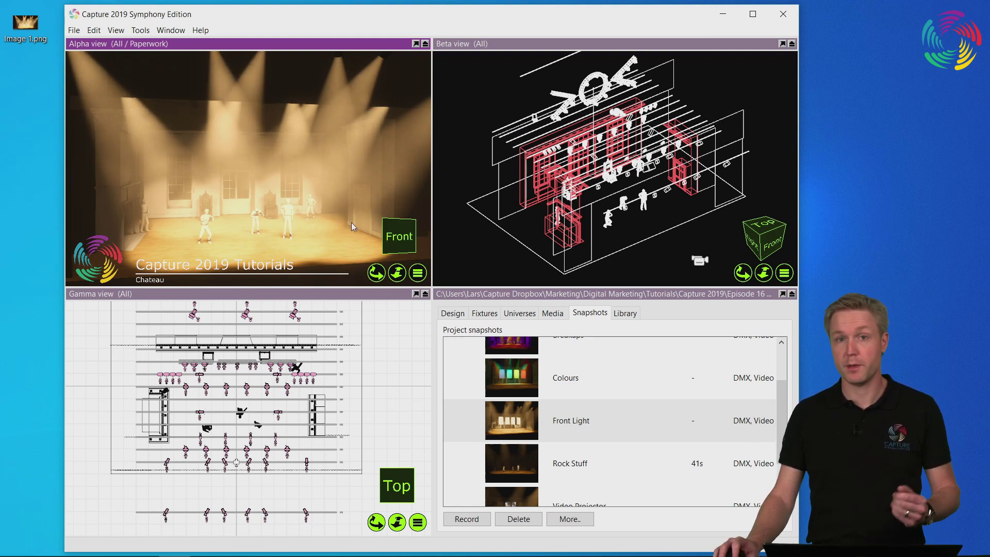
Set up a movie render of the Rock Stuff snapshot named Movie 1 on the Desktop
{"action": "scroll", "coordinate": [645, 454], "scroll_direction": "down", "scroll_amount": 2}
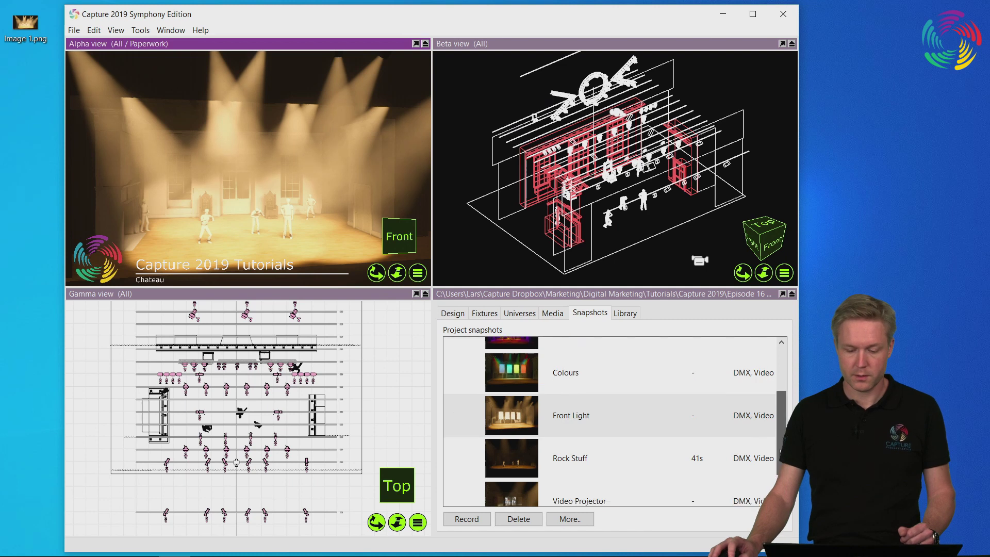
{"action": "left_click", "coordinate": [611, 409]}
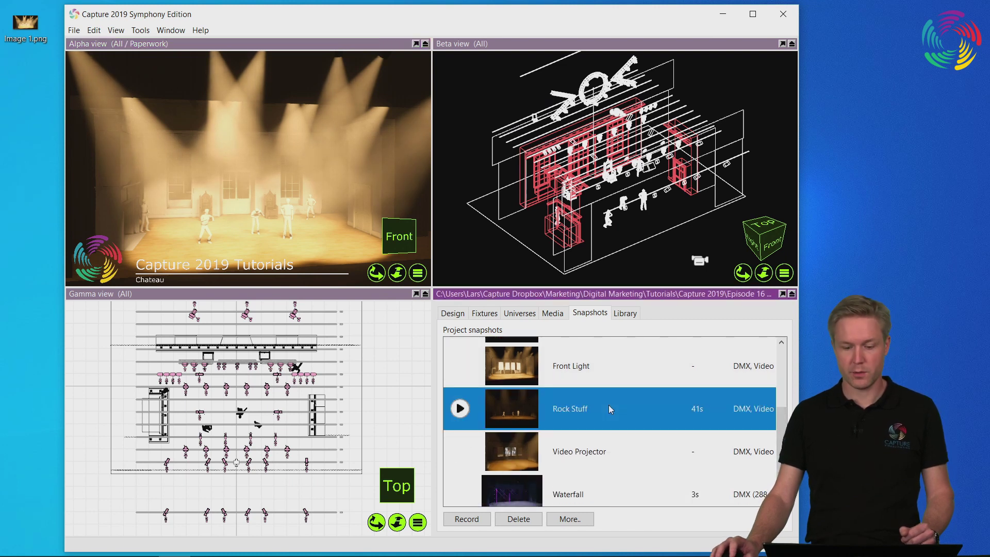
{"action": "left_click", "coordinate": [586, 521]}
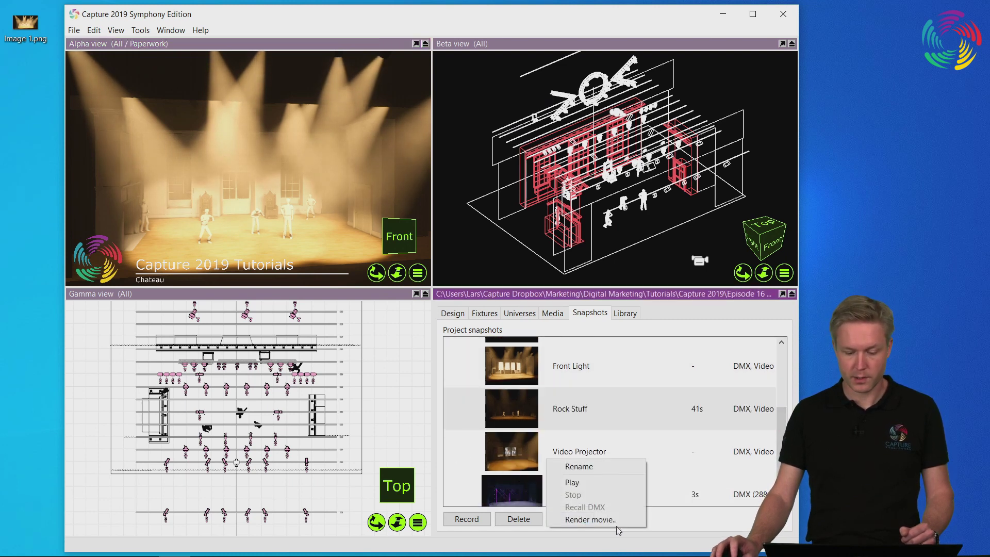
{"action": "left_click", "coordinate": [591, 520]}
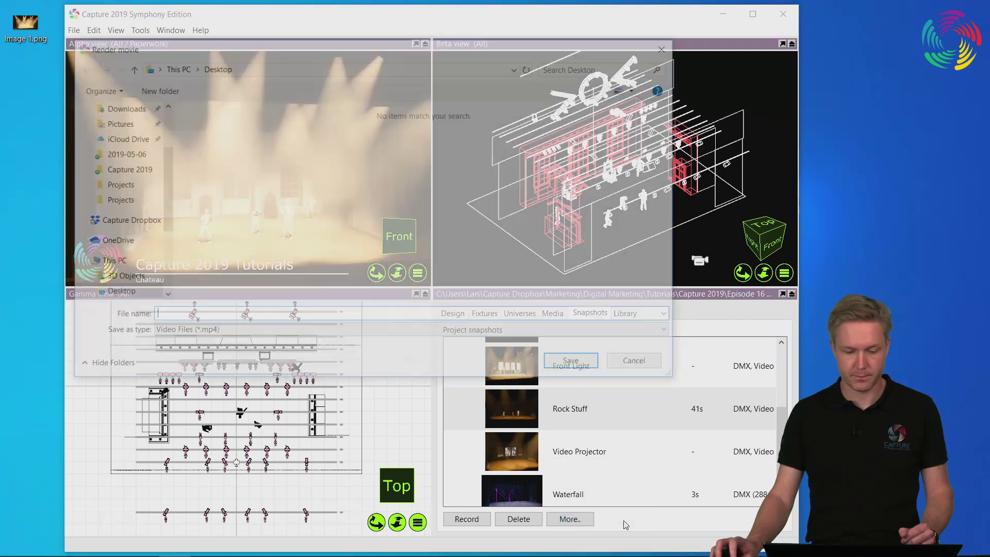
{"action": "type", "text": "M"}
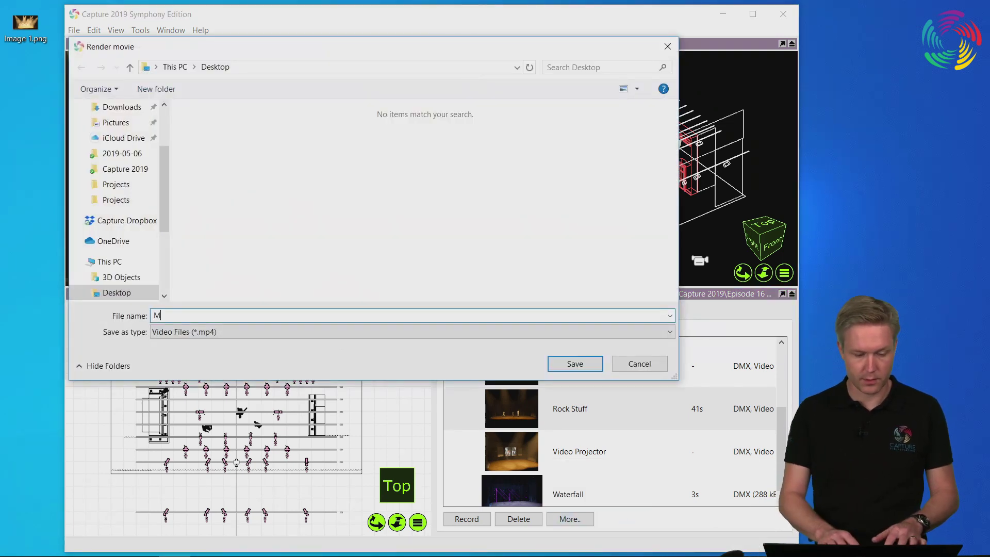
{"action": "type", "text": "ovie 1"}
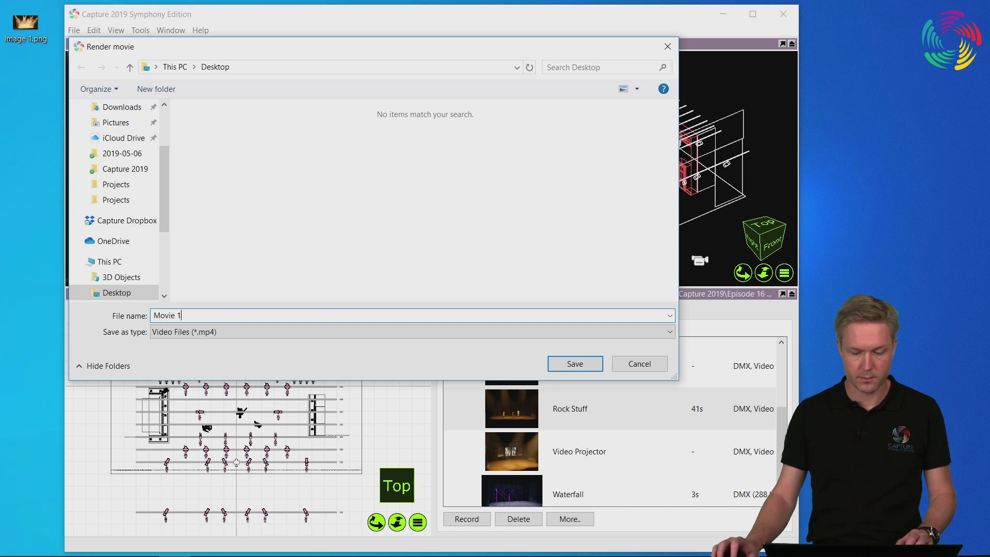
{"action": "left_click", "coordinate": [568, 365]}
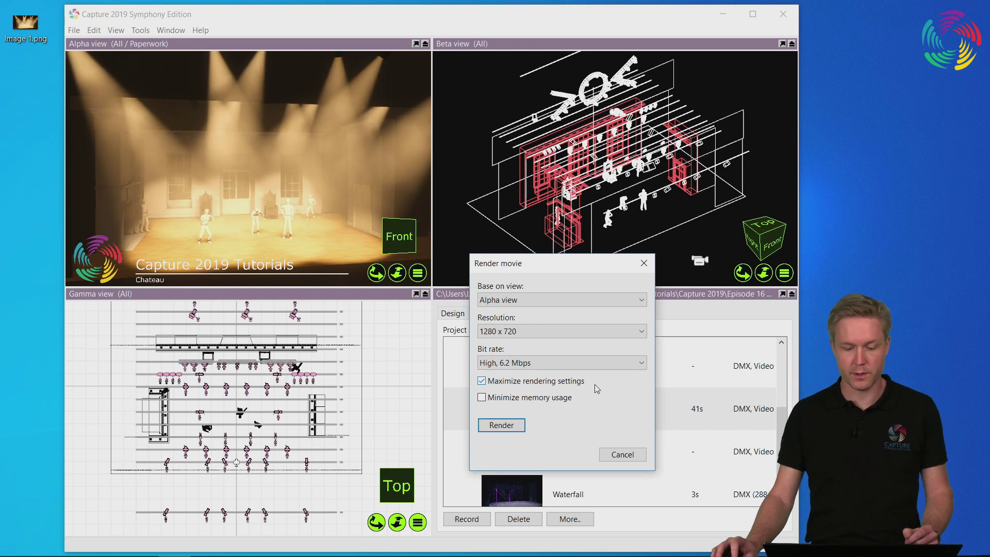
Render Movie 1.mp4 at 640 x 360 resolution, then close the Render movie dialog
{"action": "left_click", "coordinate": [542, 330]}
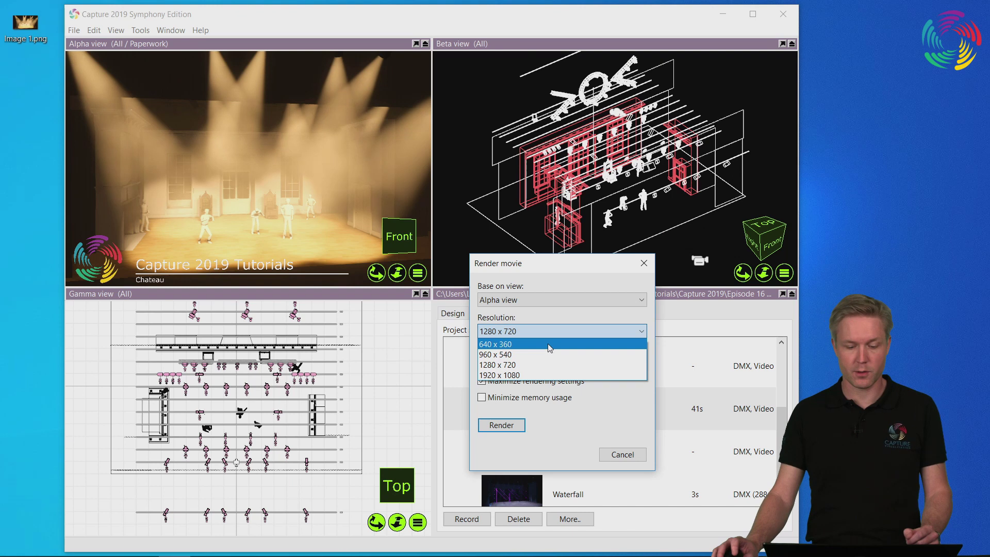
{"action": "left_click", "coordinate": [549, 346]}
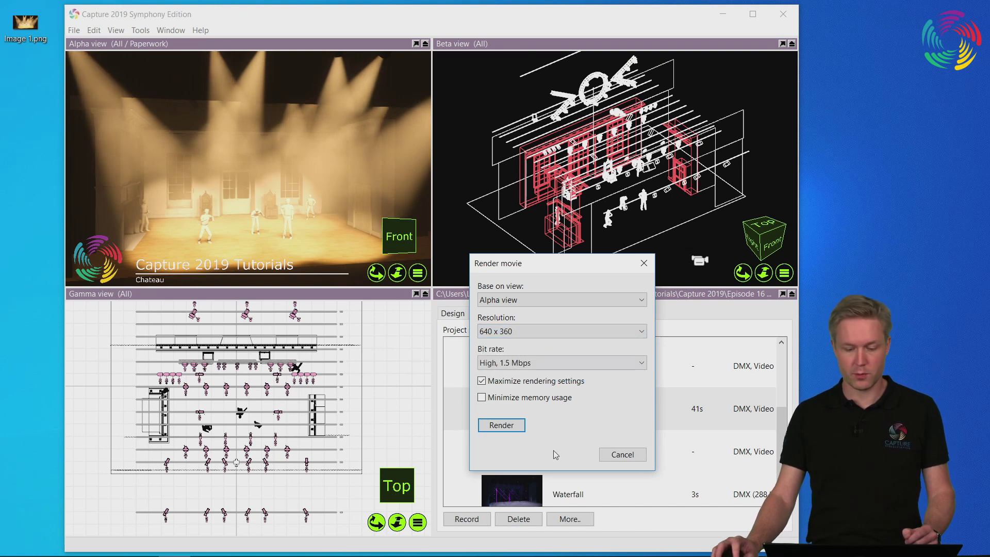
{"action": "left_click", "coordinate": [503, 425]}
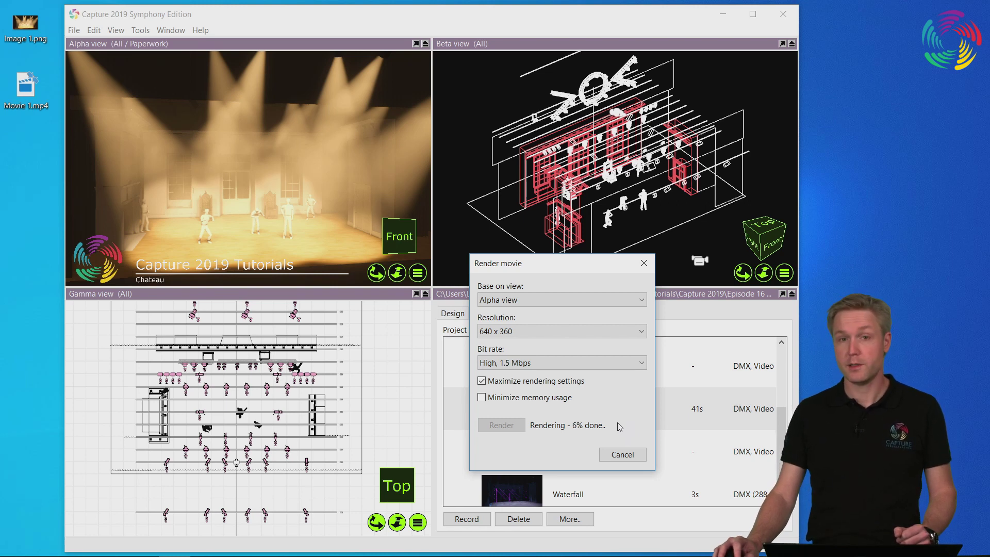
{"action": "left_click", "coordinate": [621, 455]}
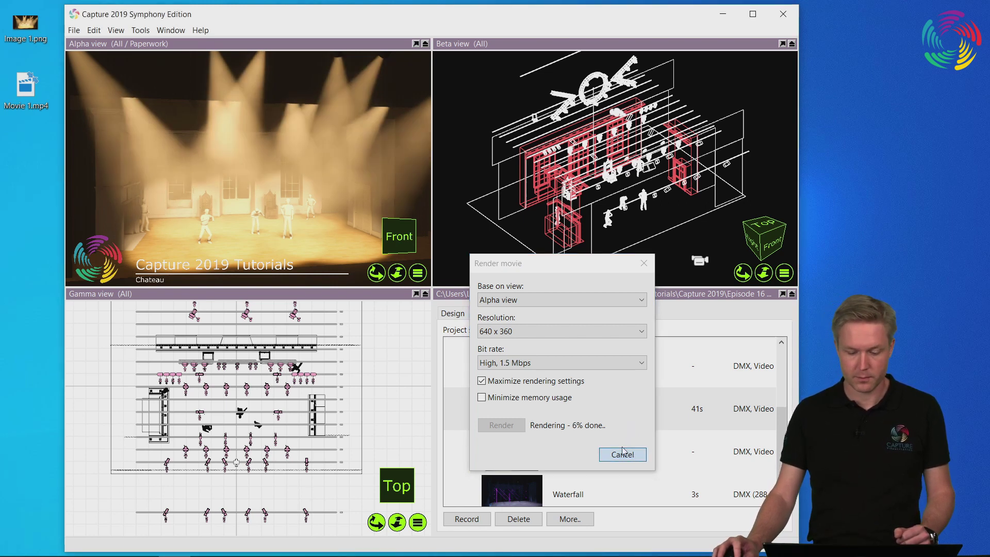
{"action": "left_click", "coordinate": [36, 96]}
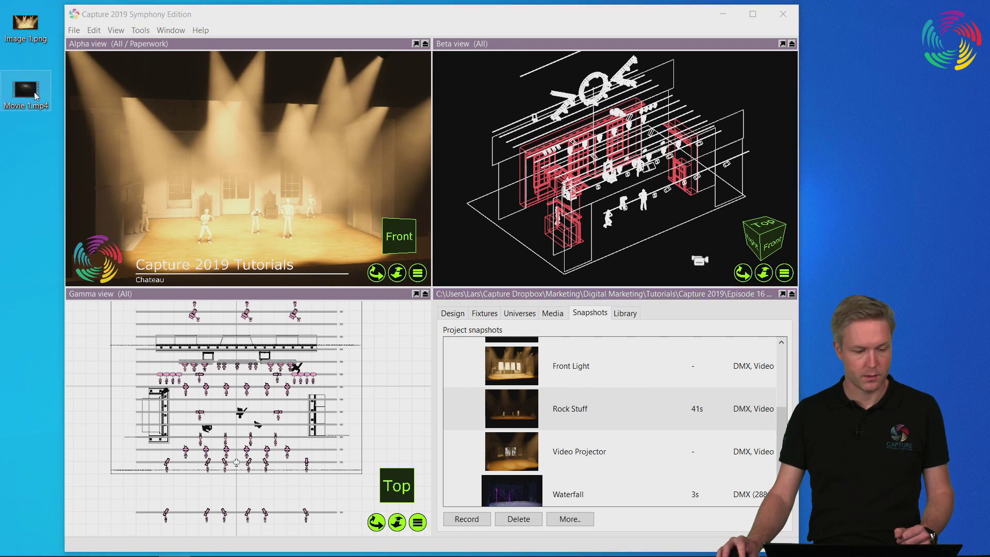
{"action": "double_click", "coordinate": [36, 96]}
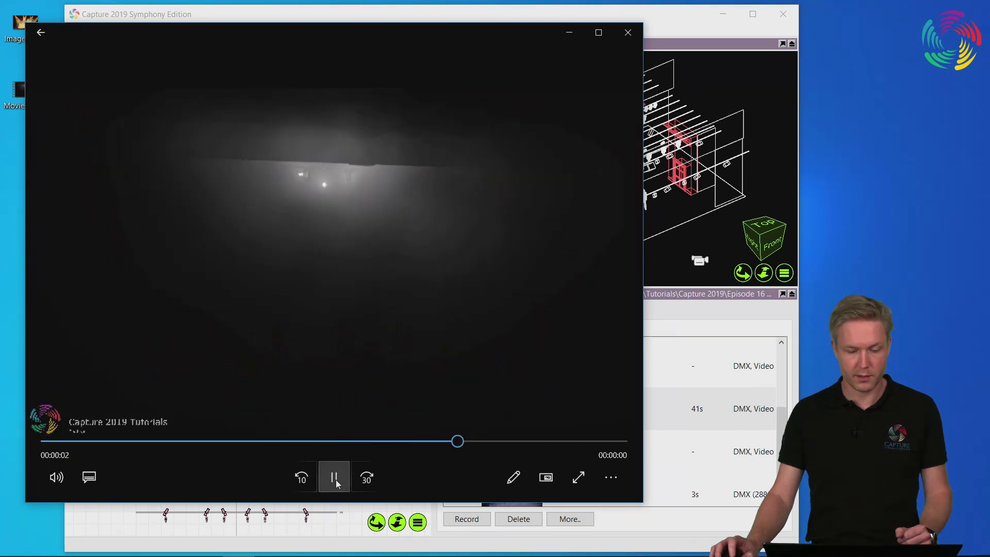
{"action": "left_click", "coordinate": [336, 480]}
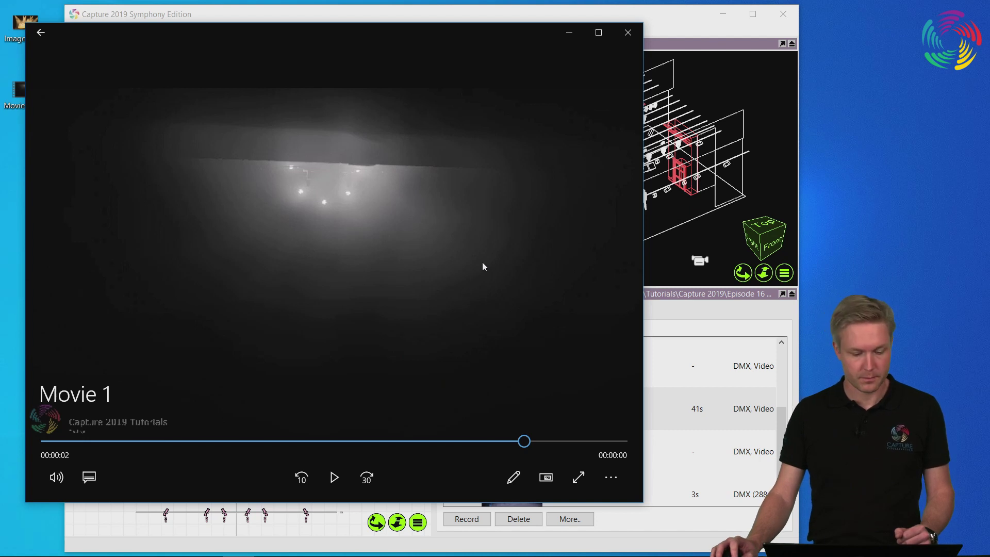
{"action": "left_click", "coordinate": [629, 31]}
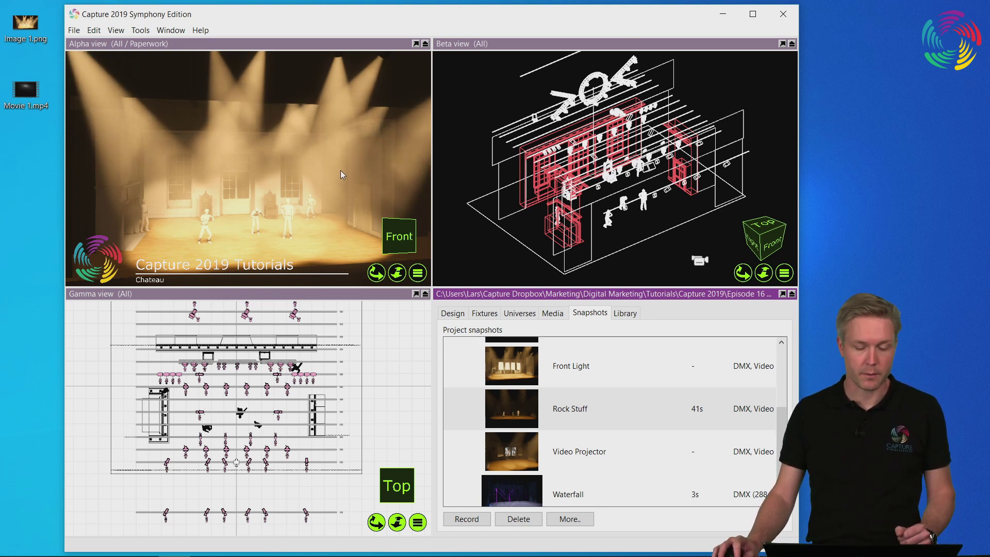
Export the project as an interactive presentation named Presentation 1 using File > Export Presentation.
{"action": "left_click", "coordinate": [74, 31]}
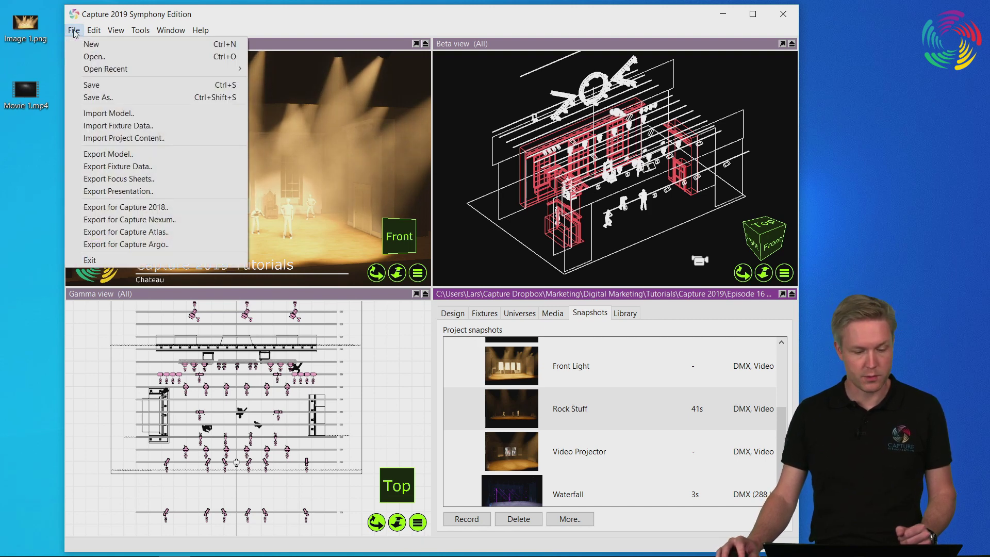
{"action": "left_click", "coordinate": [190, 191]}
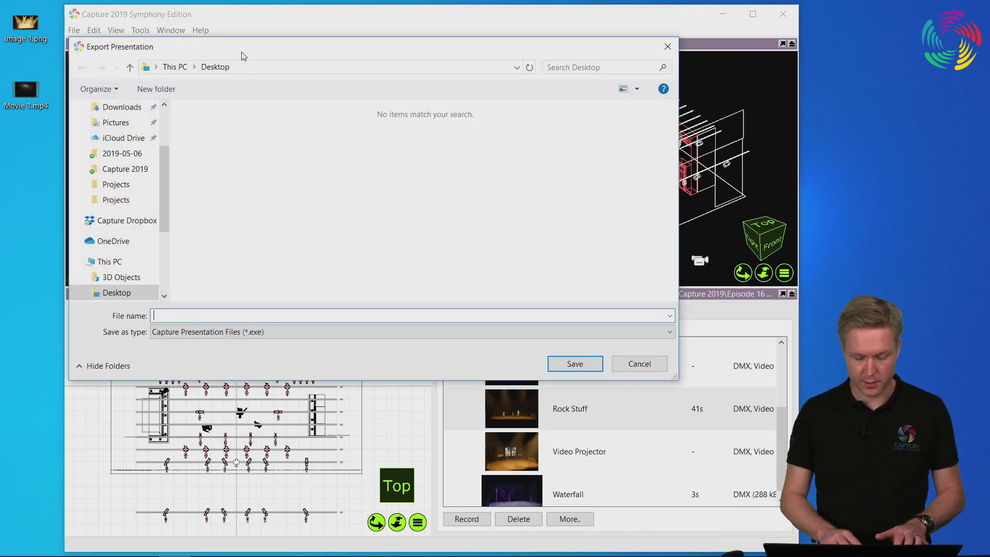
{"action": "type", "text": "Presentation 1"}
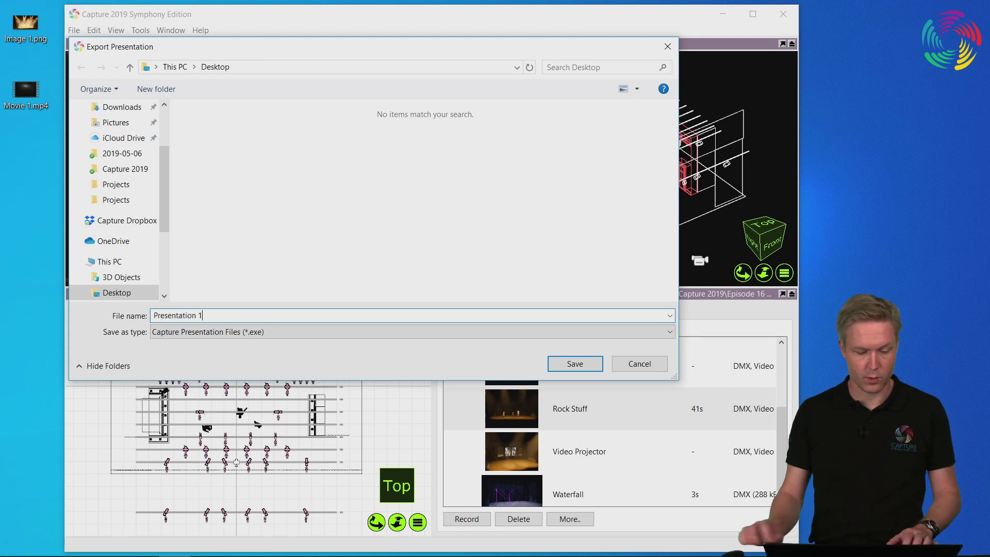
{"action": "left_click", "coordinate": [574, 364]}
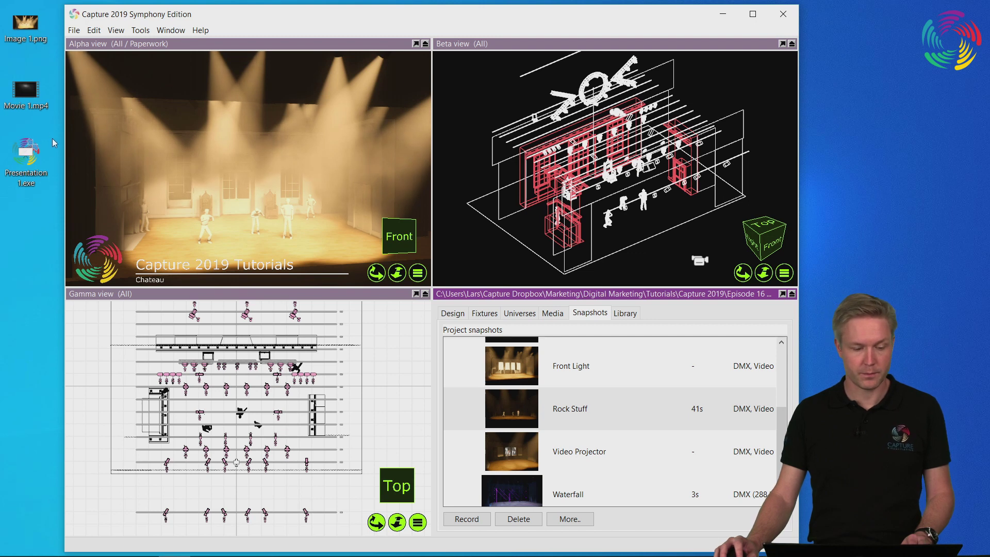
Close Capture 2019, launch Presentation 1.exe, and allow it through the firewall
{"action": "left_click", "coordinate": [782, 13]}
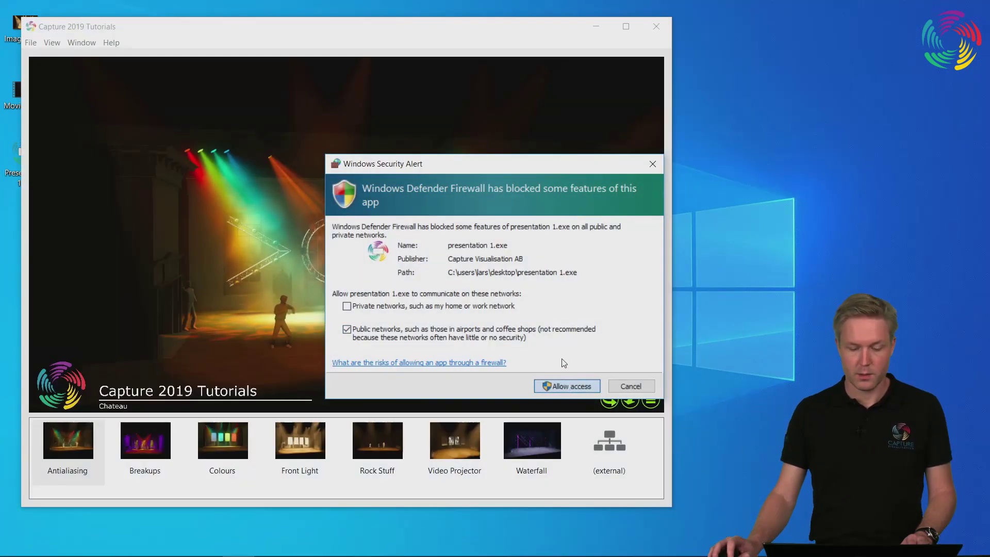
{"action": "left_click", "coordinate": [578, 386]}
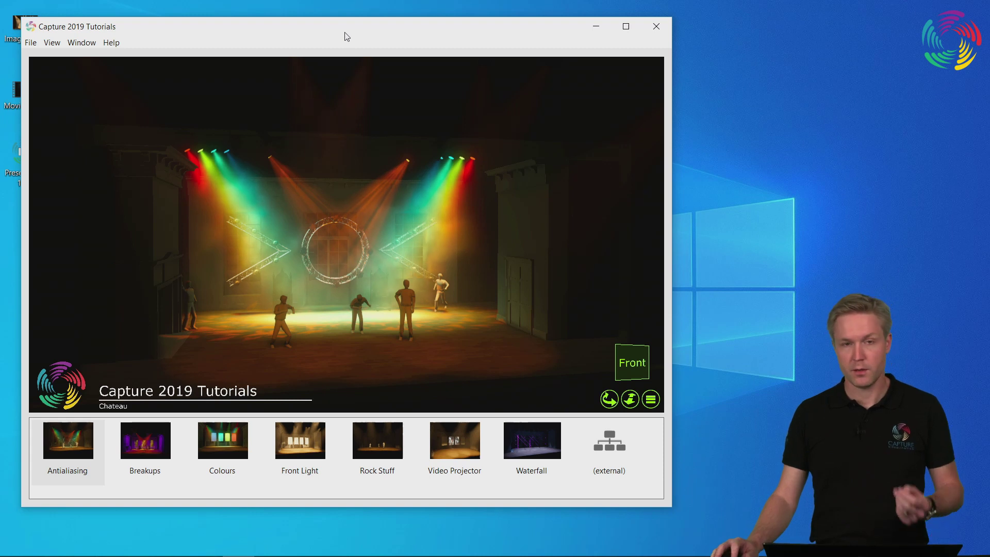
Rotate to a side view, then recall Breakups, Colours, Front Light and (external) snapshots
{"action": "left_click", "coordinate": [612, 404]}
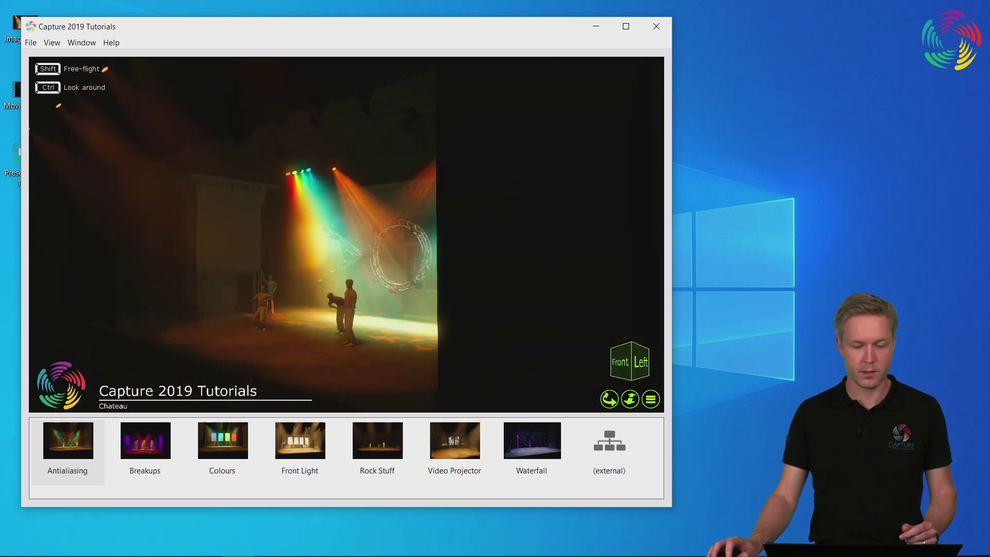
{"action": "left_click", "coordinate": [135, 437]}
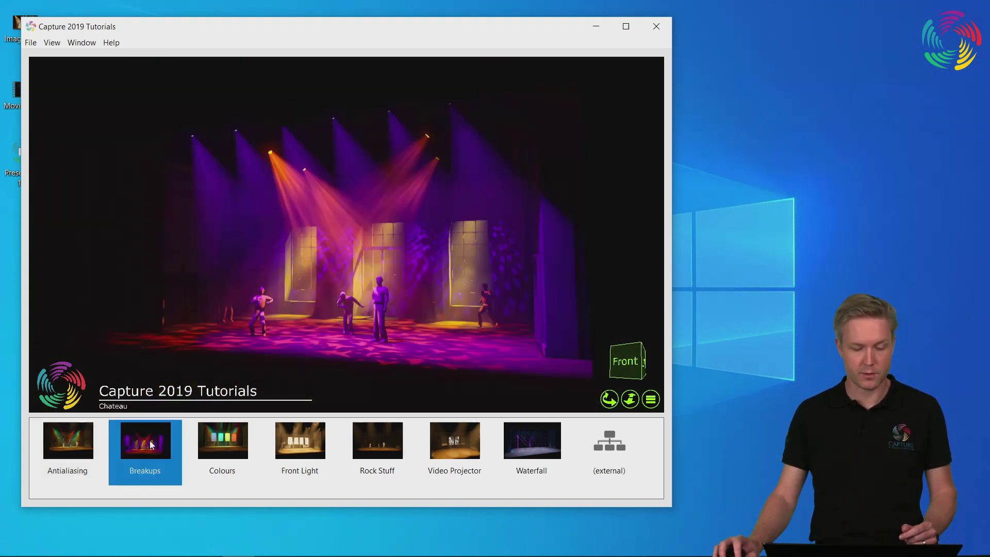
{"action": "left_click", "coordinate": [213, 451]}
{"action": "left_click", "coordinate": [311, 454]}
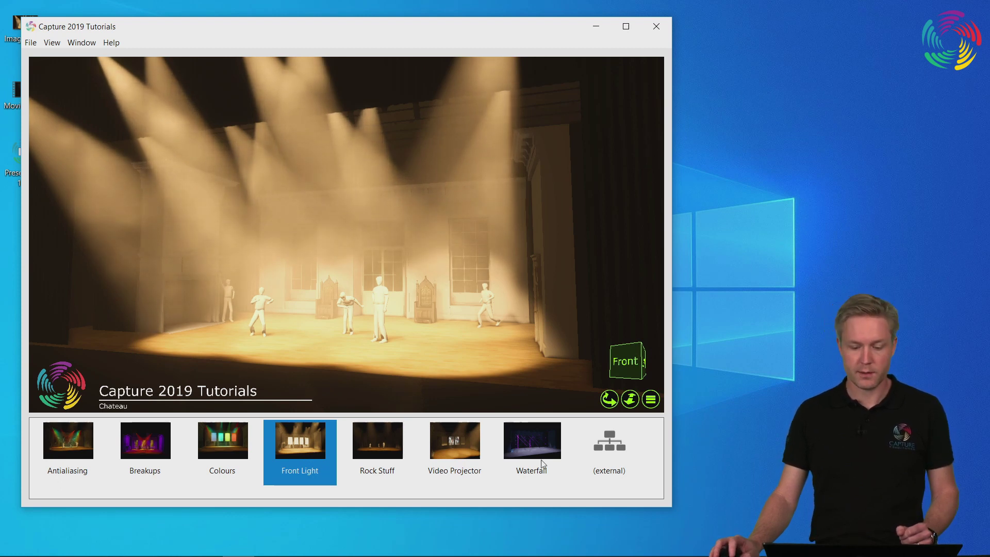
{"action": "left_click", "coordinate": [621, 439]}
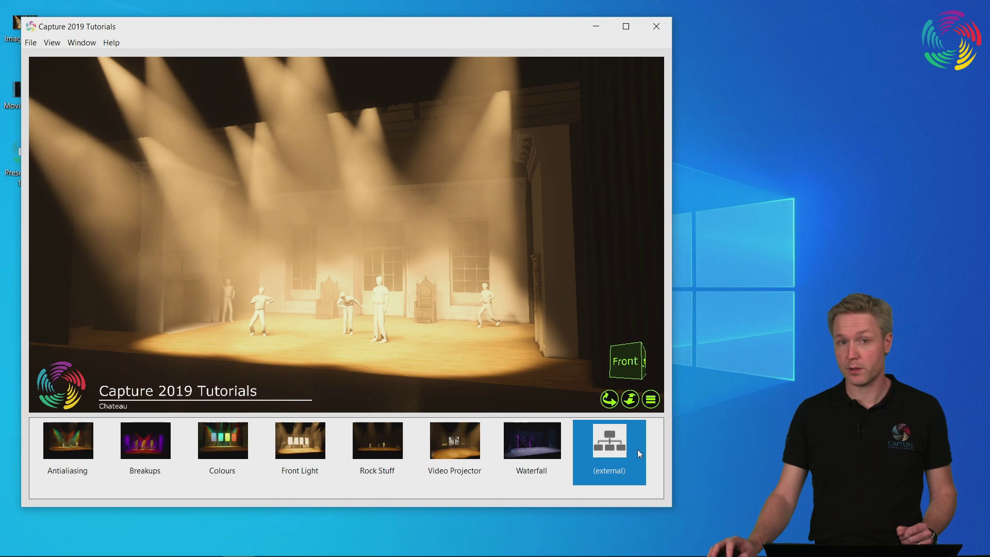